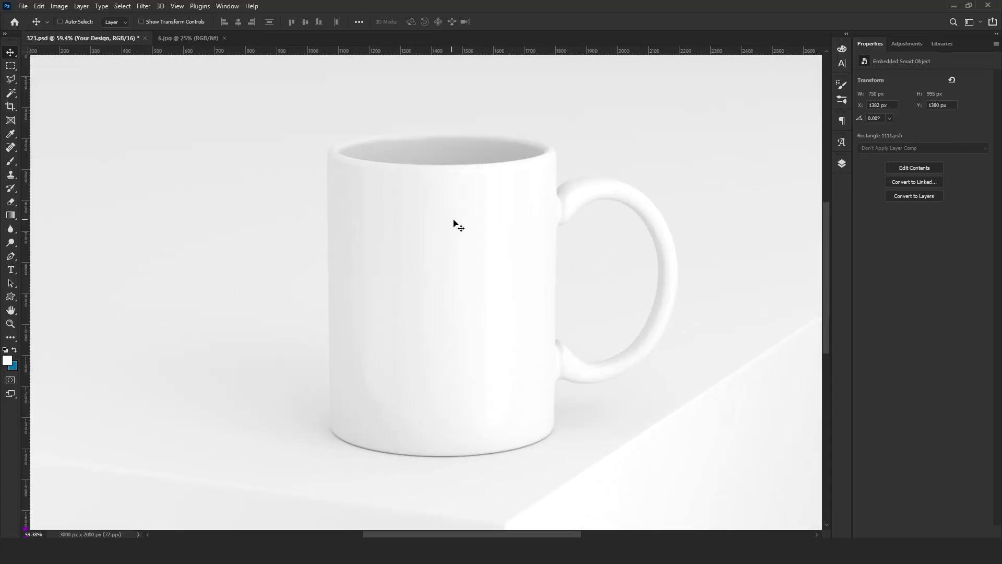
Show the Layers panel and select the Background Color fill layer
scroll(468, 226, "up", 2)
scroll(468, 227, "down", 5)
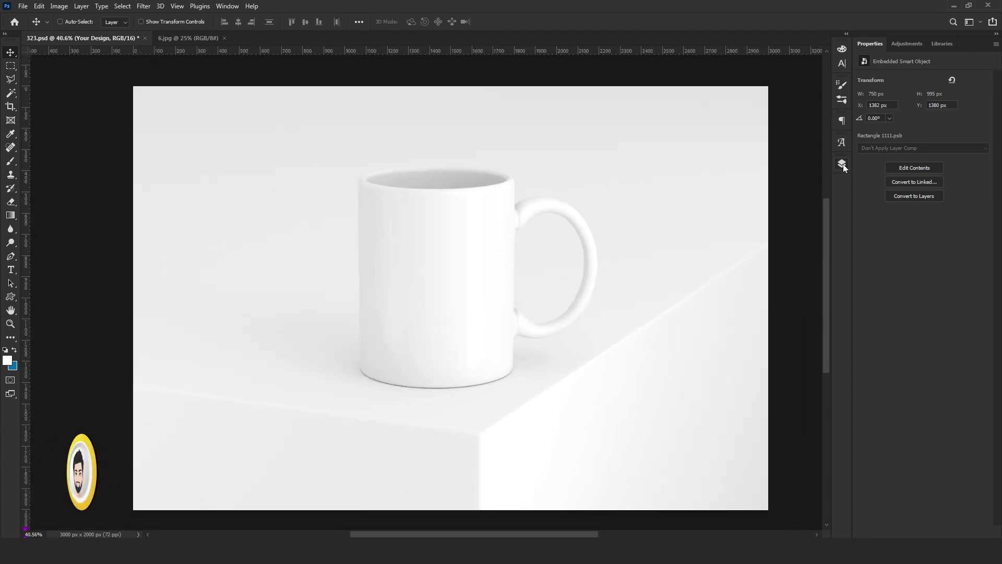
left_click(842, 164)
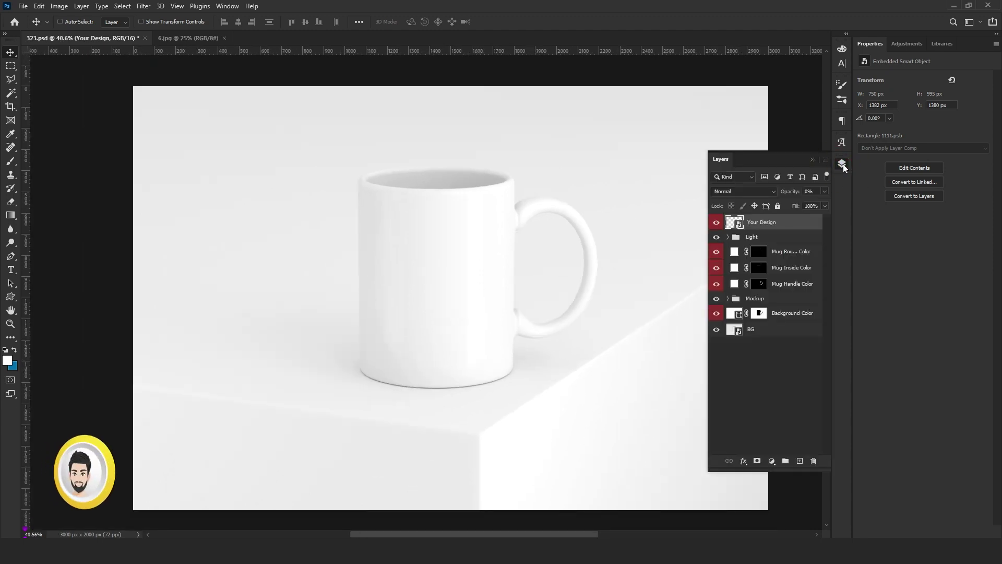
left_click(767, 333)
left_click(777, 224)
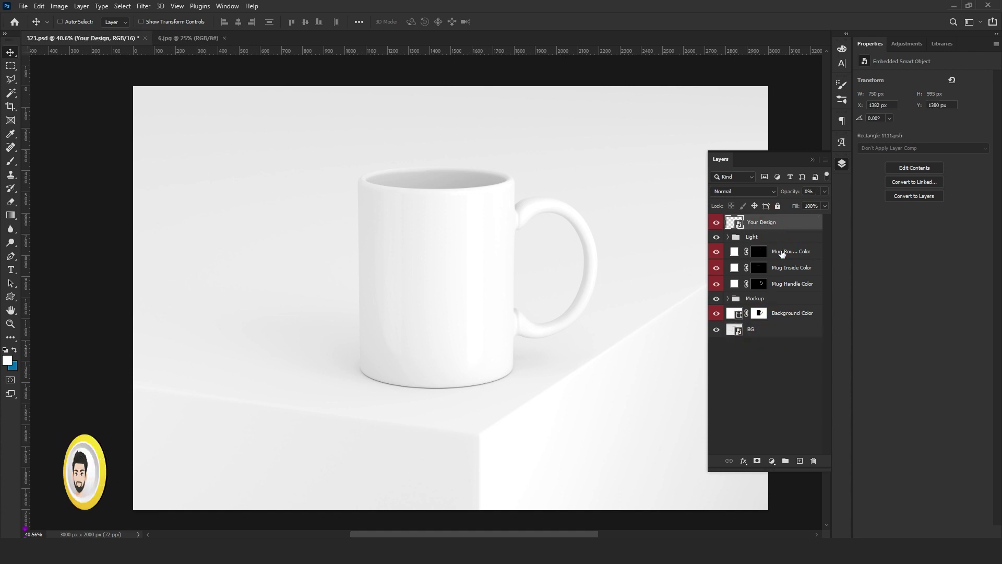
left_click(785, 290)
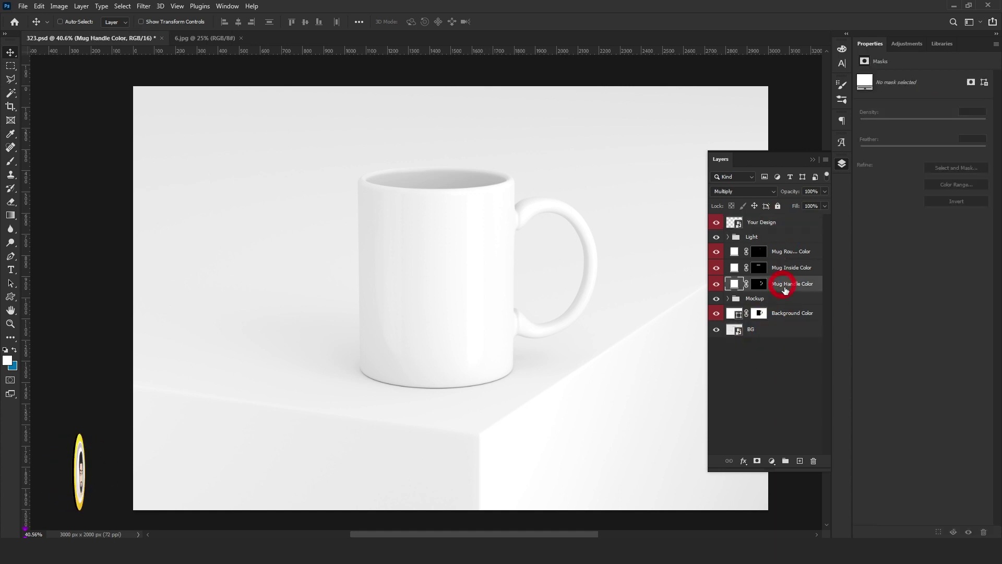
left_click(795, 333)
left_click(738, 316)
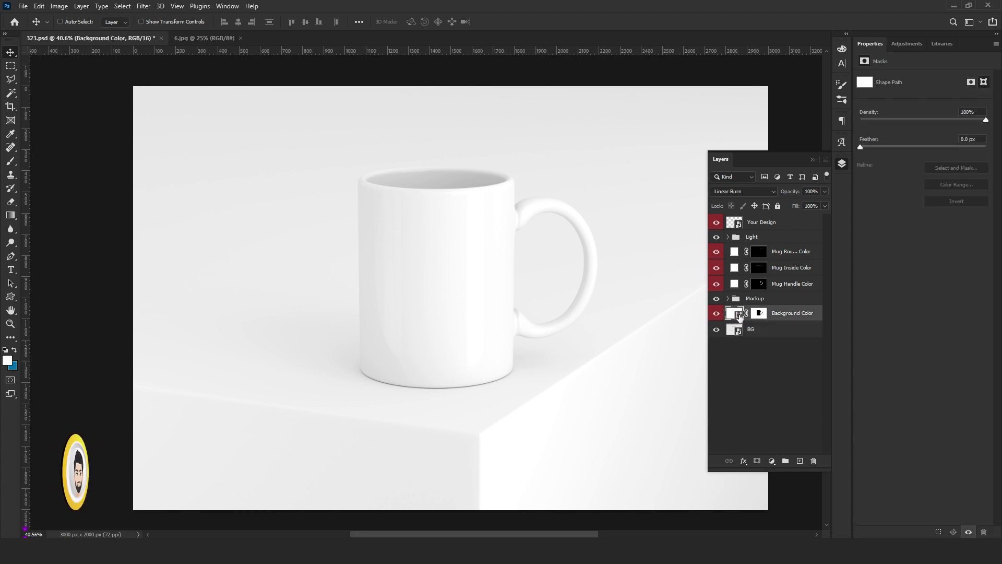
Change the Background Color fill to near-black 0c0c0c
double_click(739, 315)
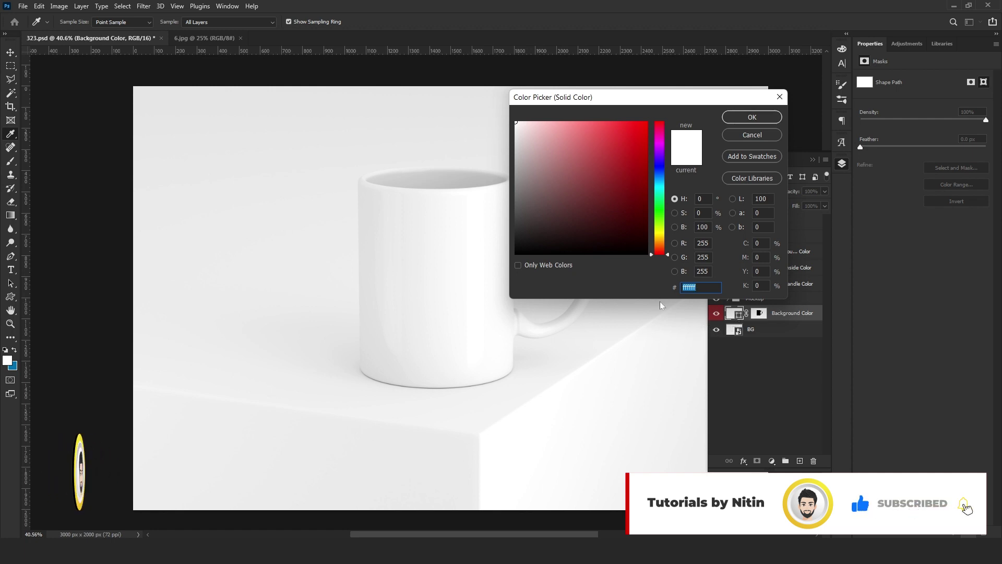
left_click(515, 248)
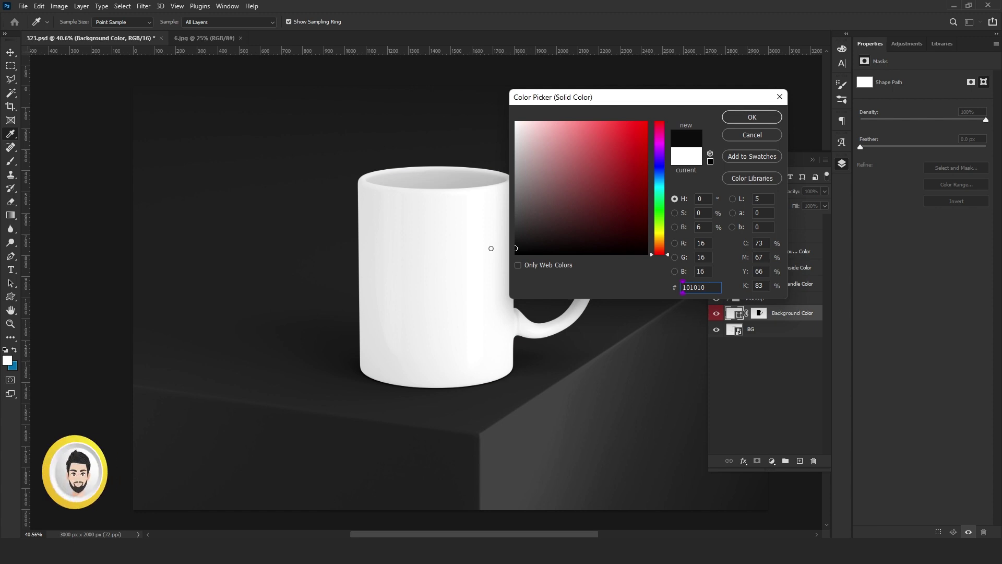
left_click(488, 249)
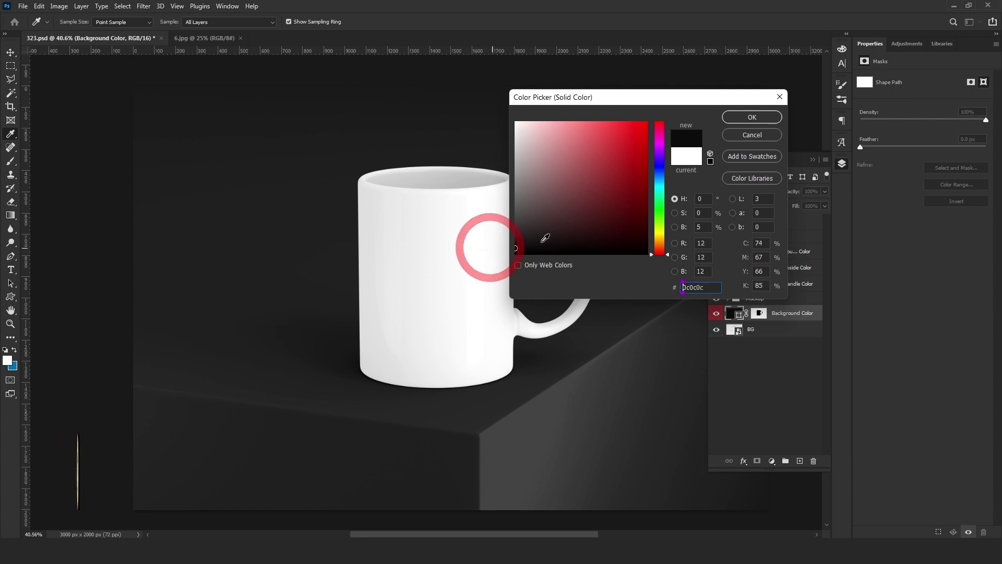
left_click(750, 118)
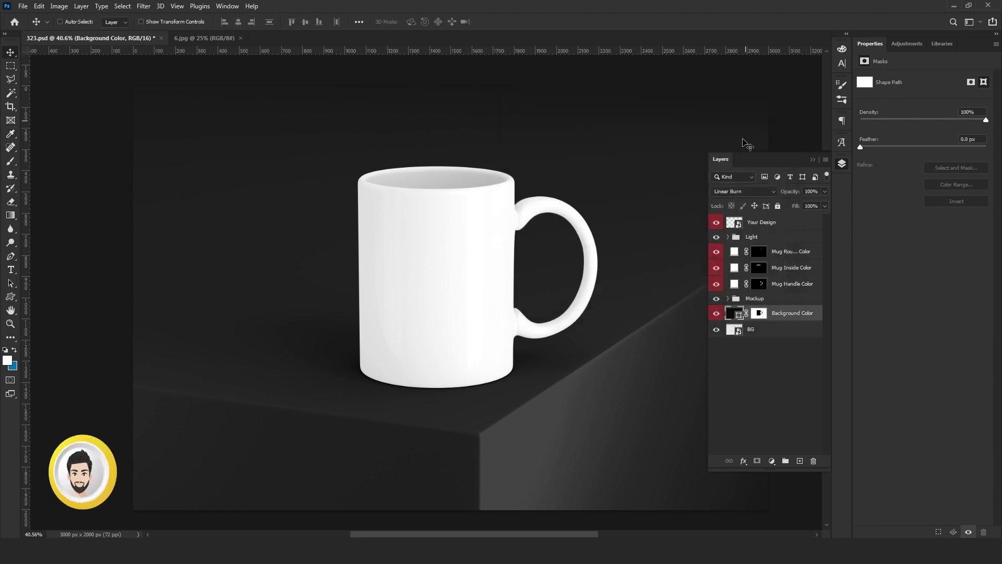
Set the Mug Handle Color fill to yellow ffd800
left_click(784, 287)
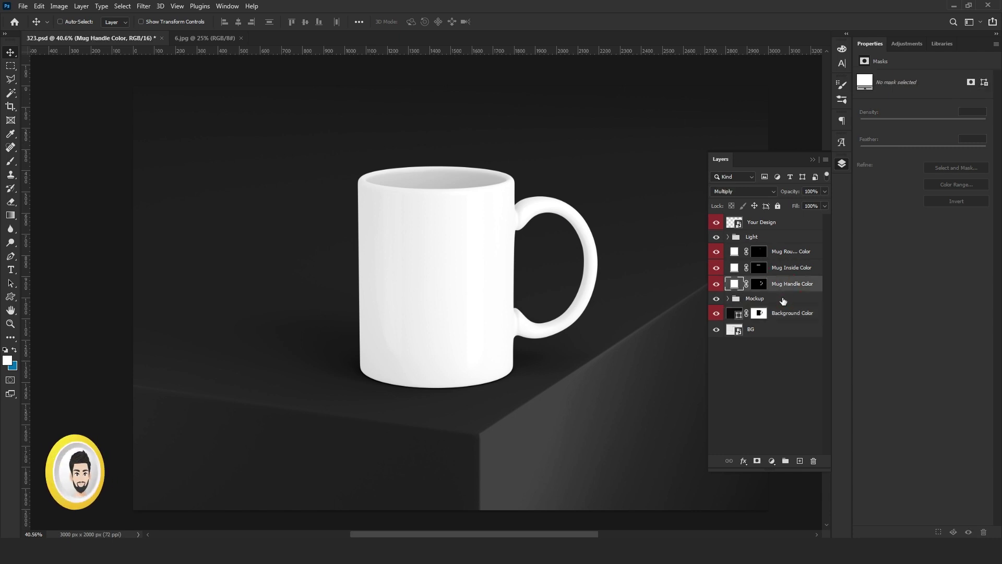
double_click(735, 285)
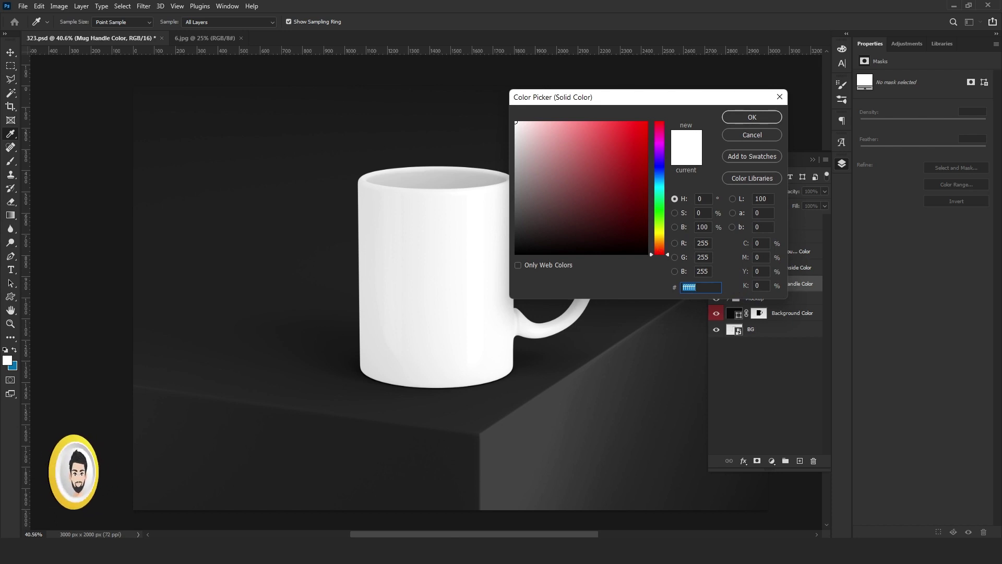
type("ffd800")
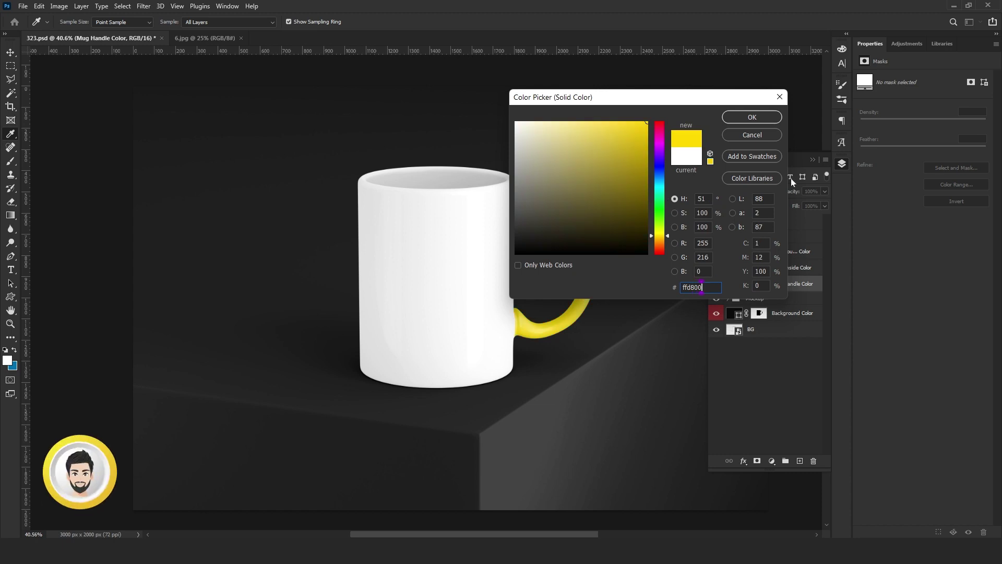
left_click(765, 116)
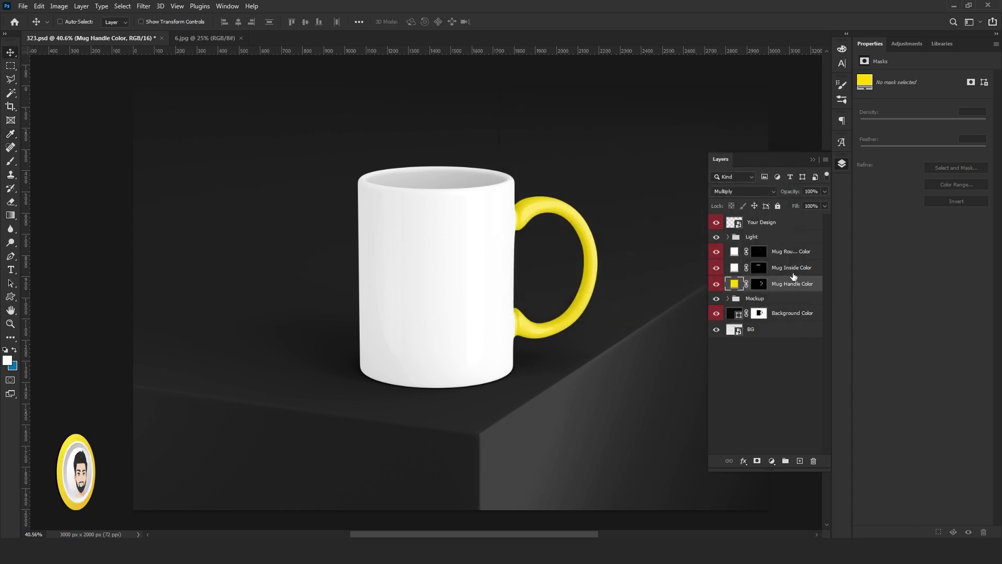
Set the Mug Inside Color fill to the same yellow ffd800
left_click(788, 272)
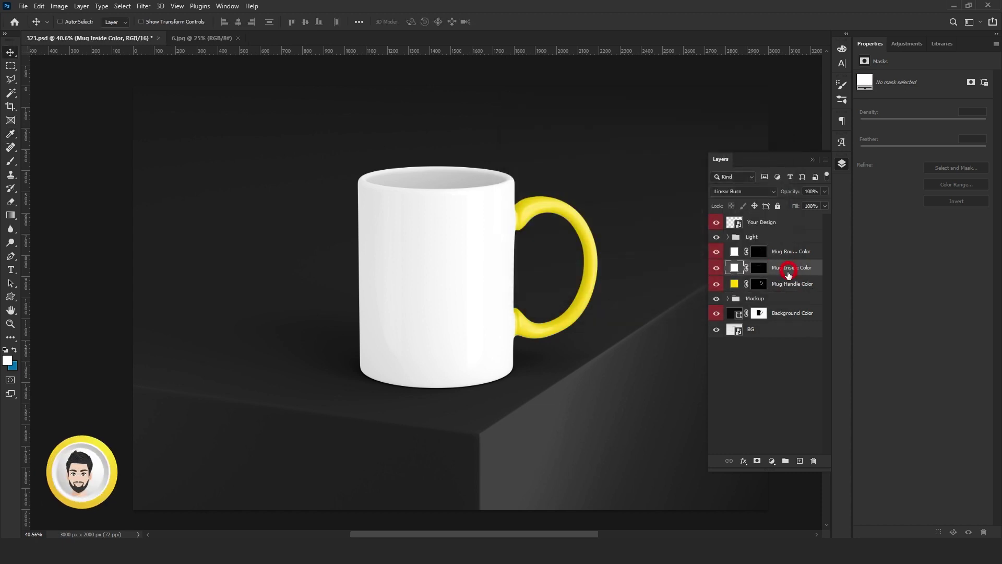
double_click(734, 269)
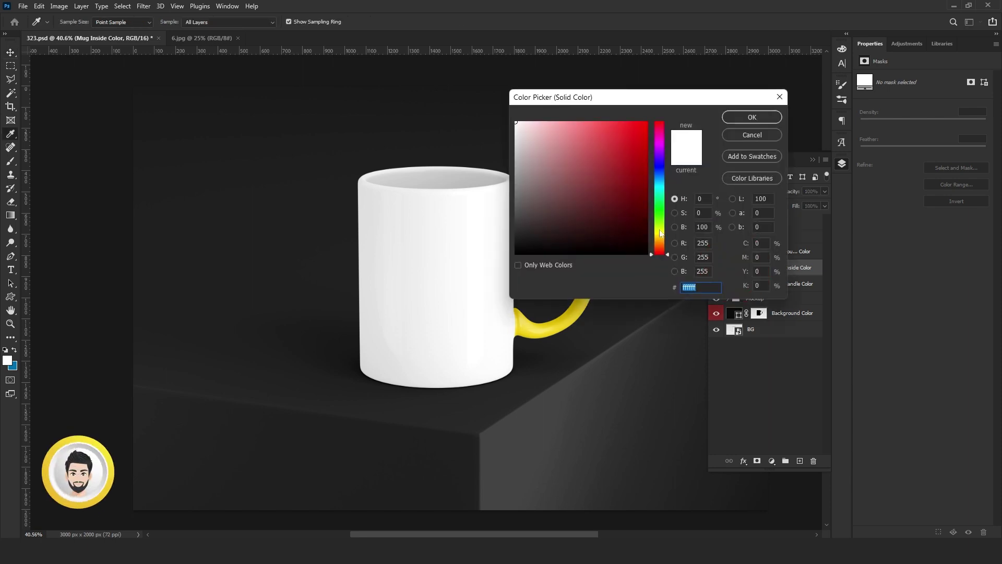
type("ffd")
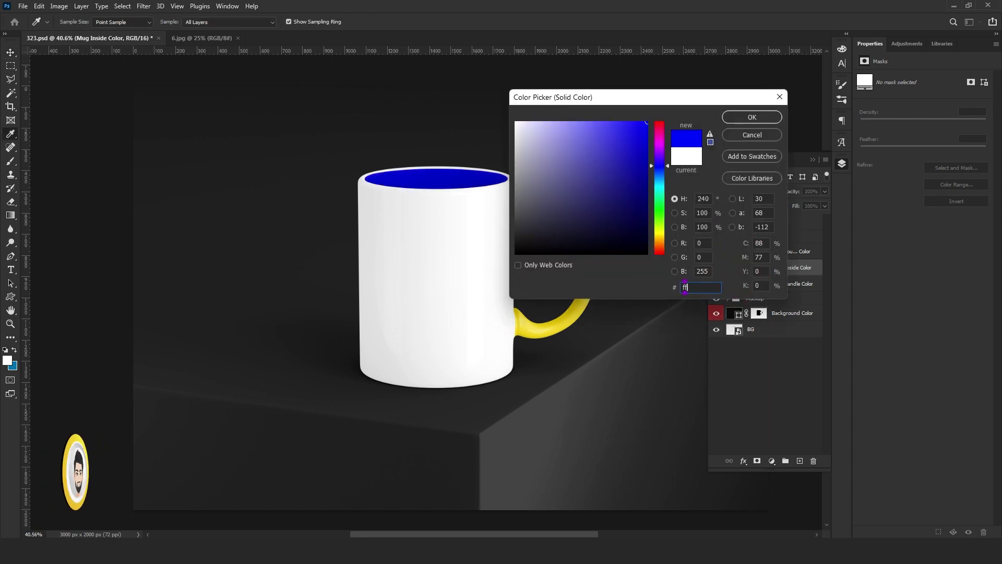
type("800")
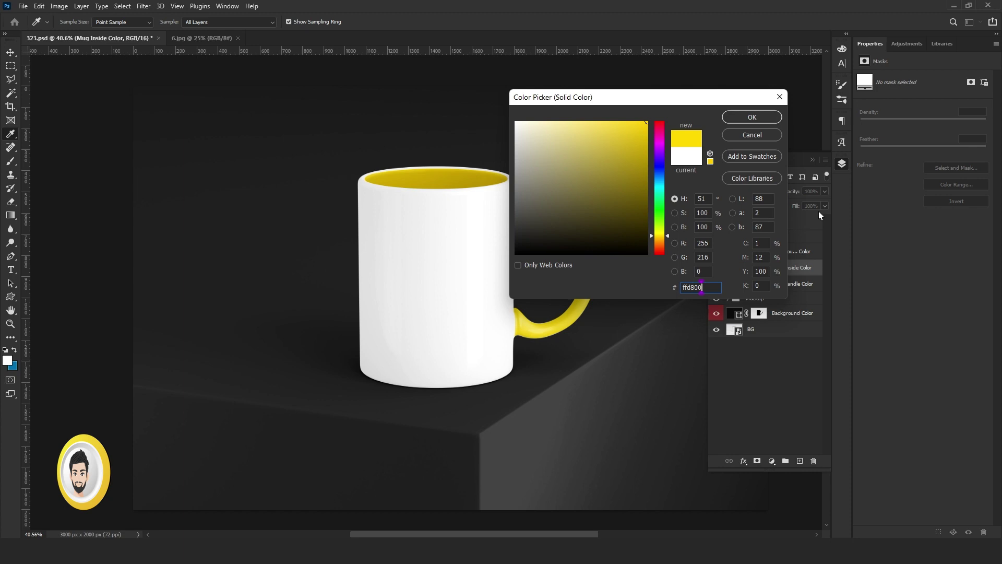
left_click(752, 118)
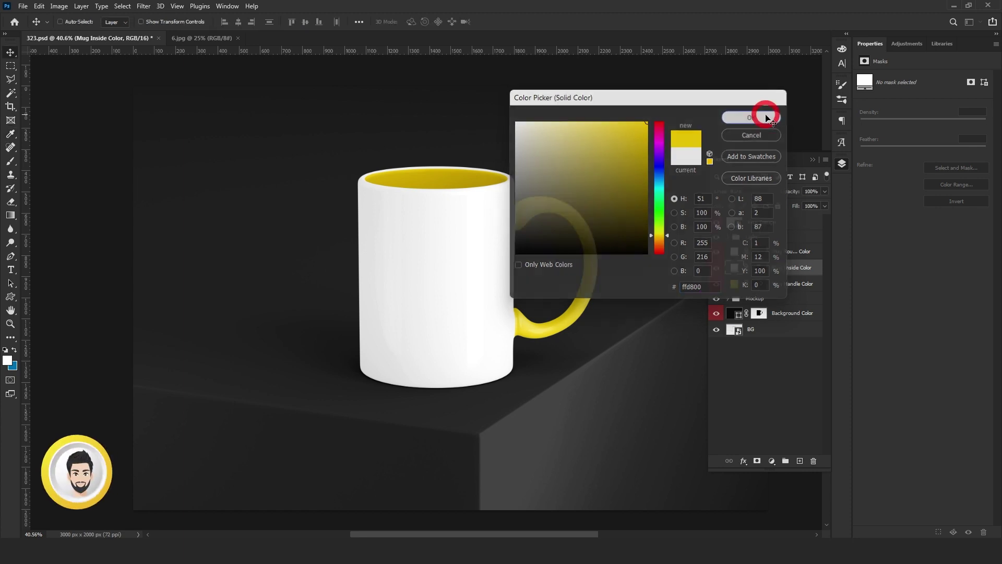
Set the Mug Round Edge Color fill to near-black 181818
left_click(786, 256)
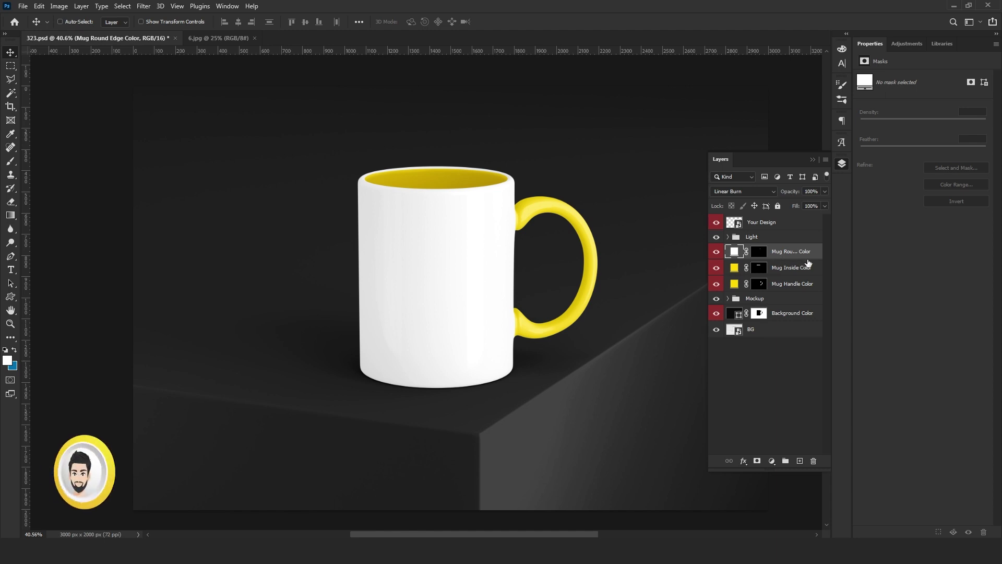
double_click(734, 252)
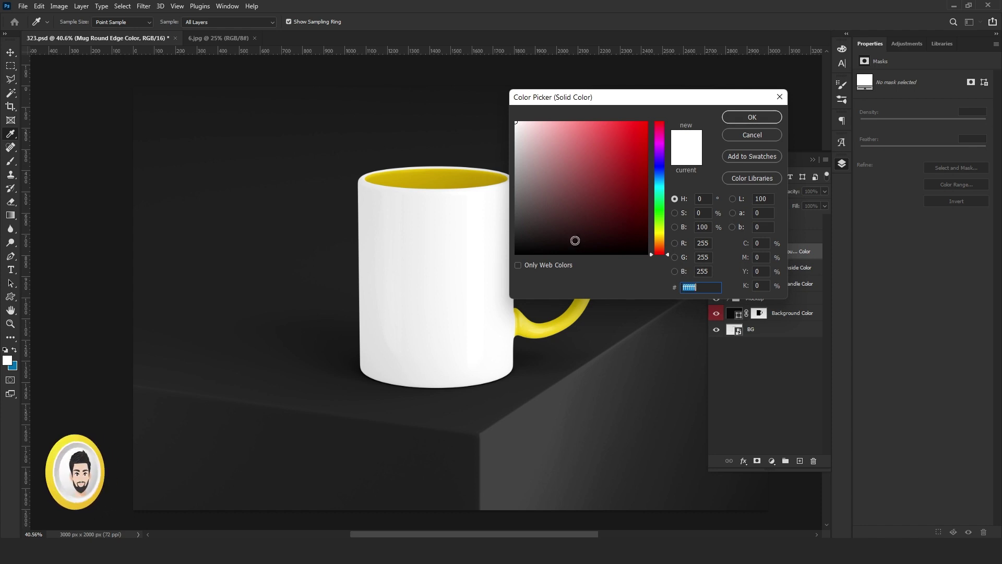
mouse_move(574, 235)
left_mouse_down()
mouse_move(496, 253)
mouse_move(494, 241)
left_mouse_up()
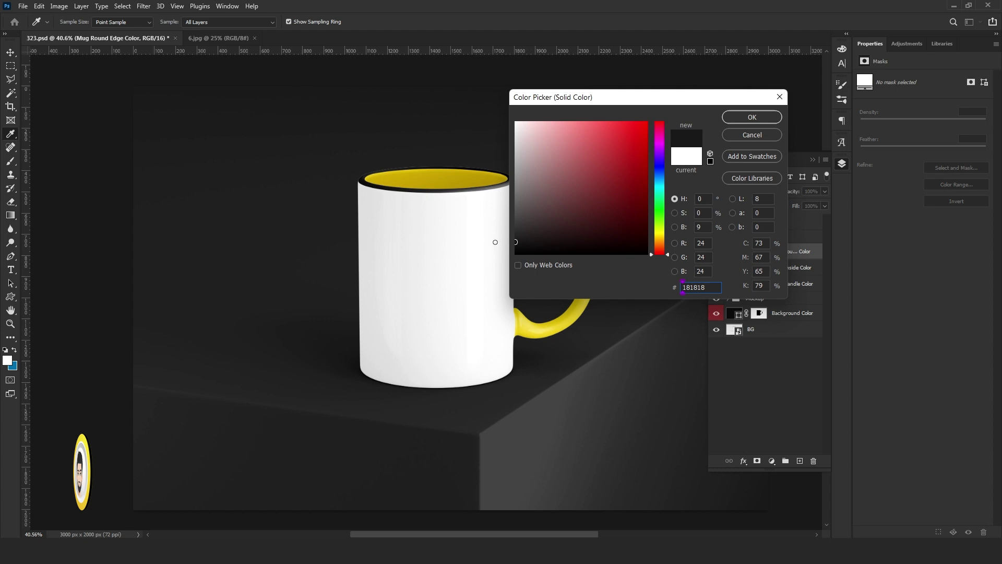
left_click(810, 117)
left_click(752, 117)
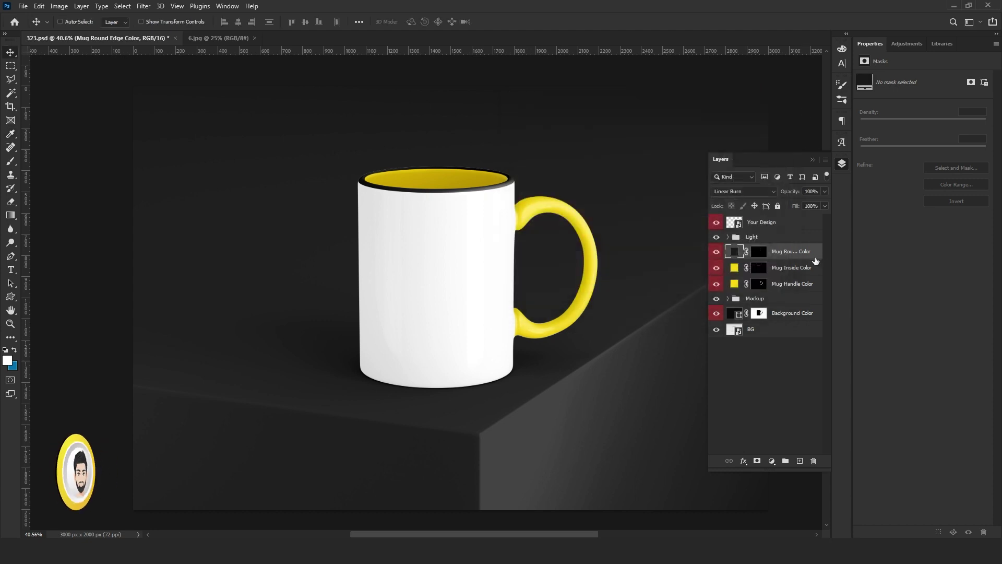
left_click(804, 287)
left_click(780, 252)
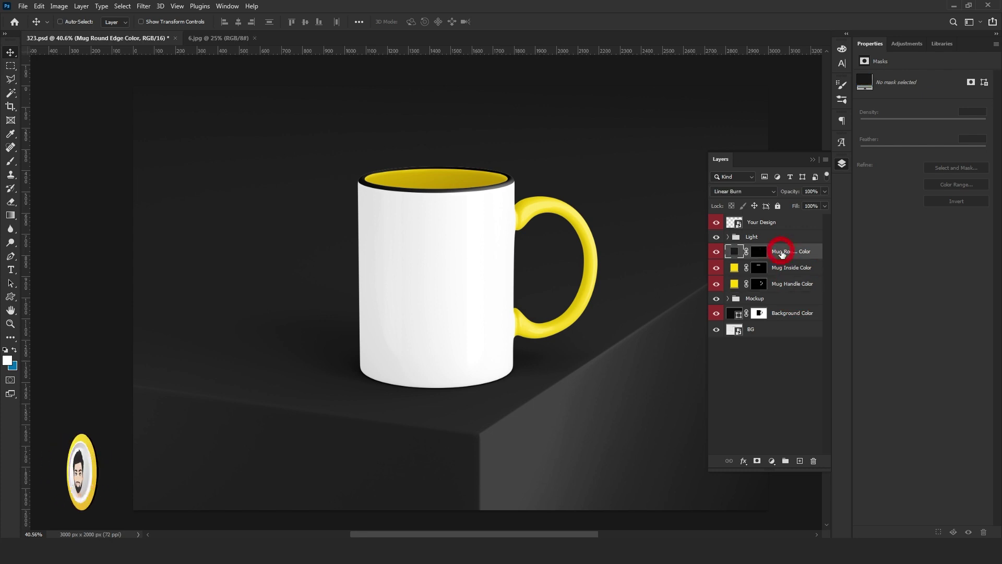
left_click(757, 224)
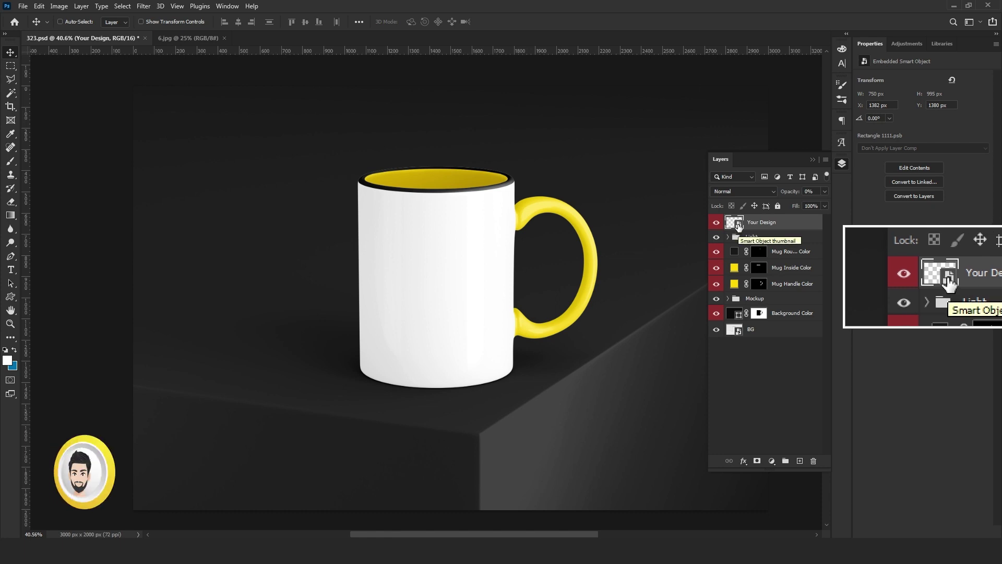
Open the Your Design smart object and drag the 6.jpg quote artwork into Rectangle 11112.psb
double_click(737, 223)
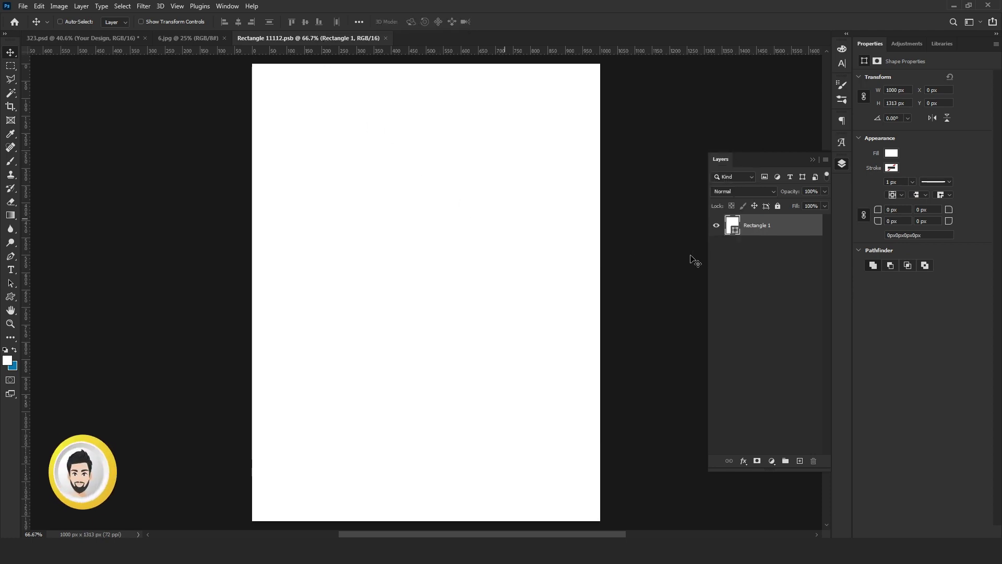
left_click(181, 38)
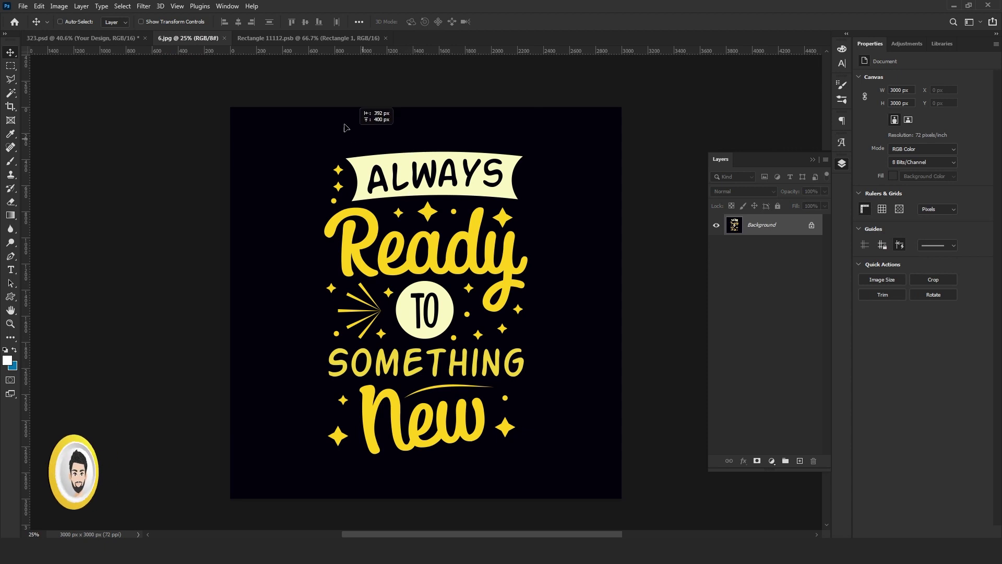
left_click(302, 37)
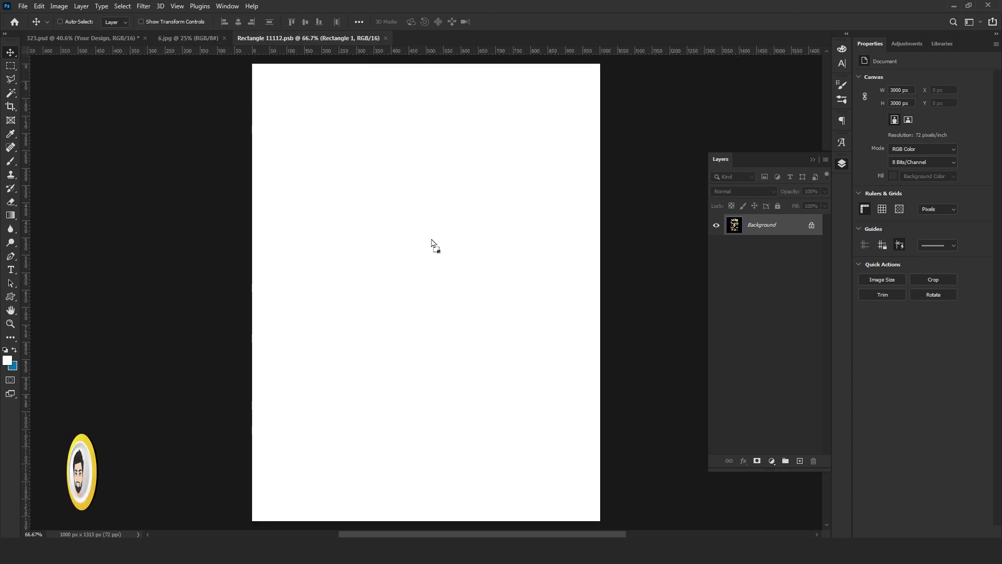
left_click_drag(431, 243, 431, 244)
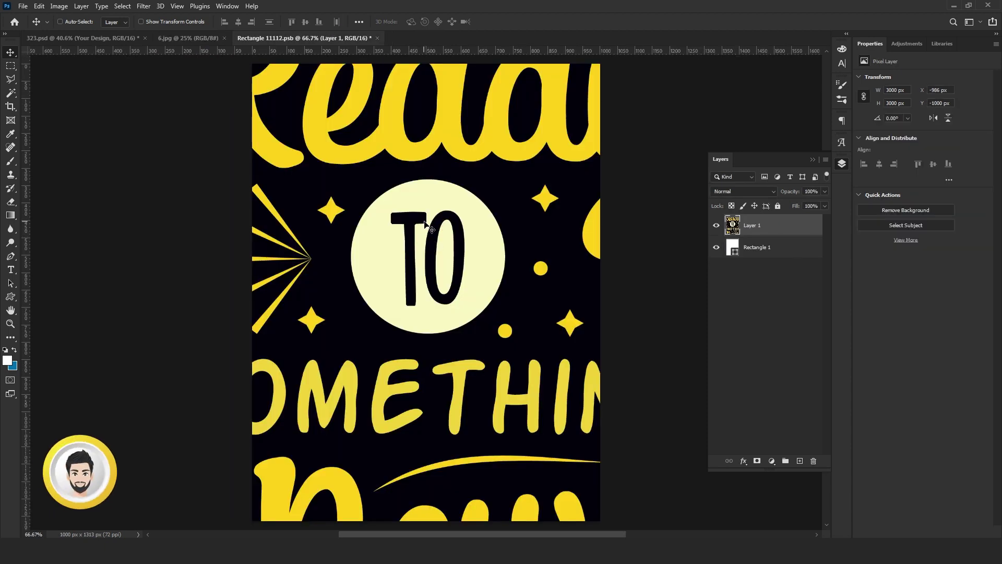
Scale the Always Ready artwork down to about 38% and centre it on the canvas
key("ctrl+t")
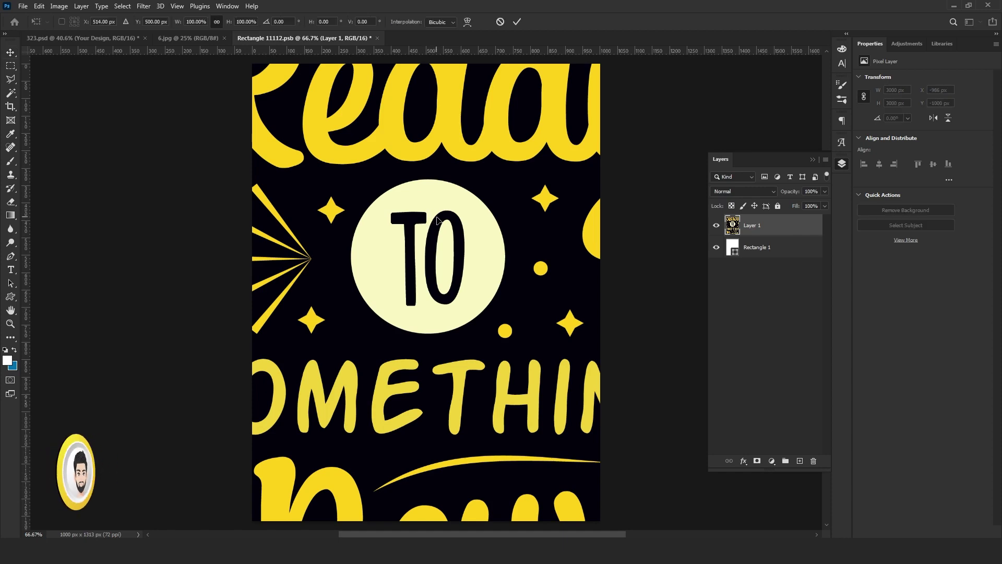
key("ctrl+0")
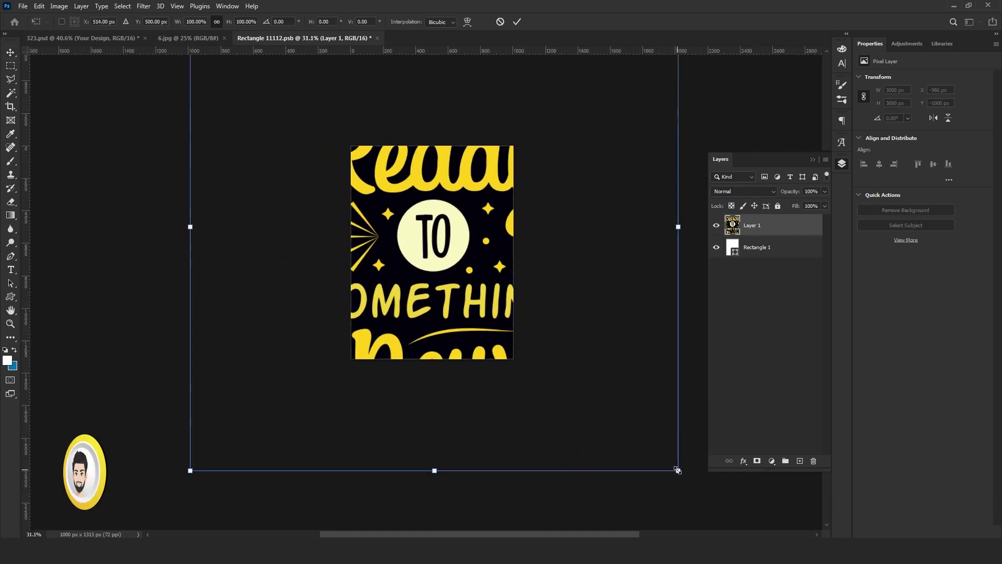
left_click_drag(678, 471, 425, 220)
left_click_drag(308, 150, 439, 316)
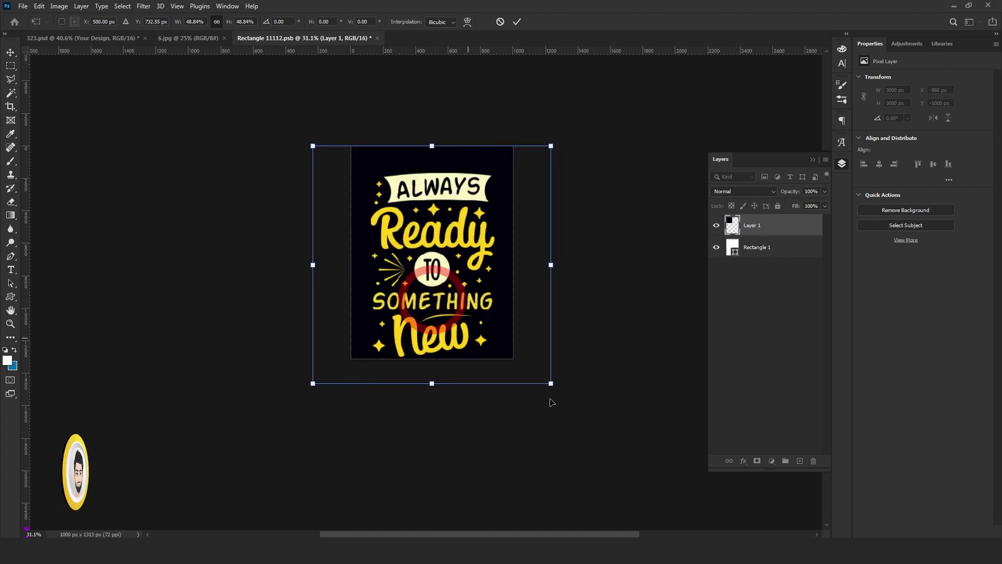
left_click_drag(553, 386, 496, 336)
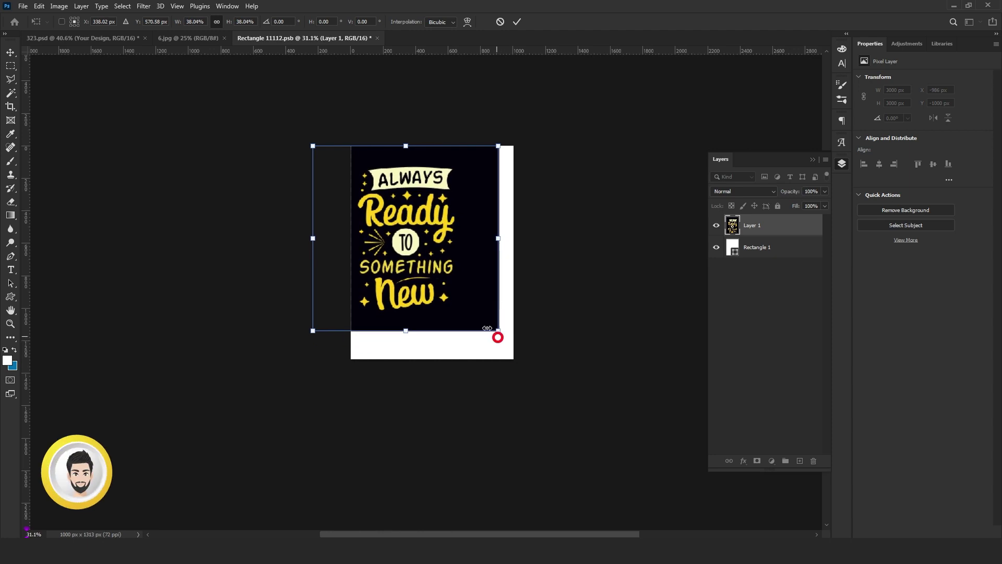
left_click_drag(426, 247, 446, 262)
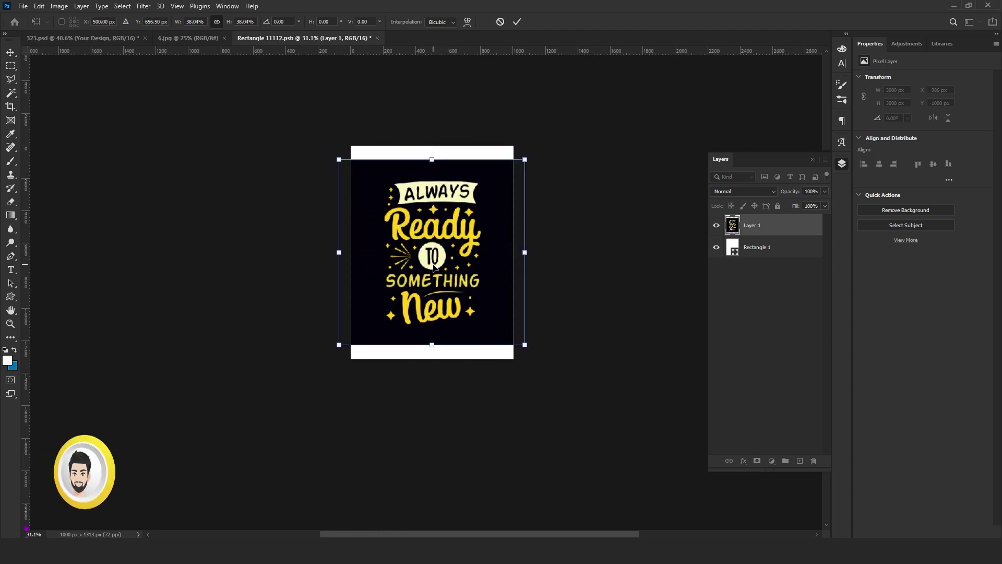
key("Return")
left_click(746, 250)
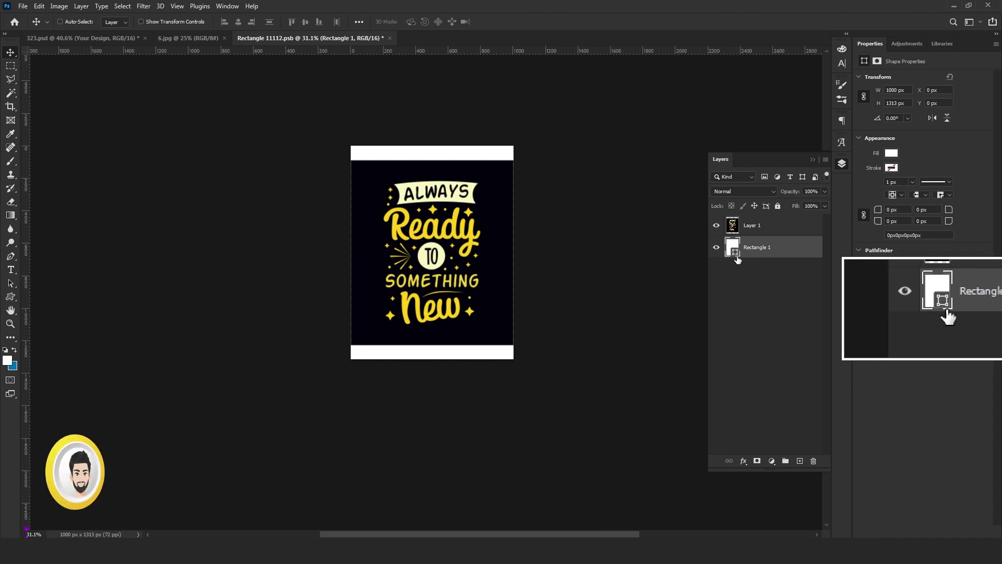
Fill Rectangle 1 with the artwork's dark navy #02020c and save Rectangle 11112.psb
double_click(735, 255)
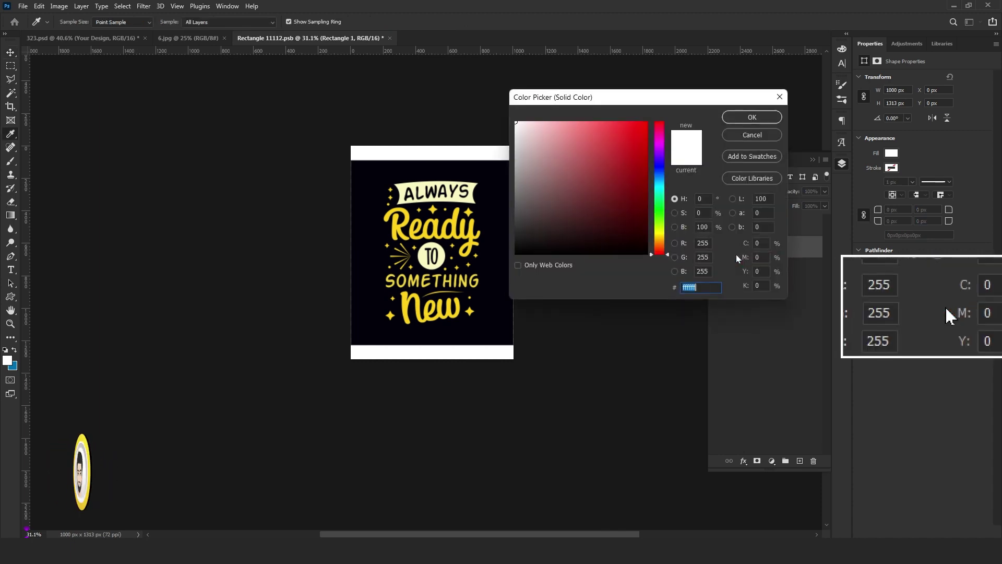
left_click_drag(616, 209, 511, 239)
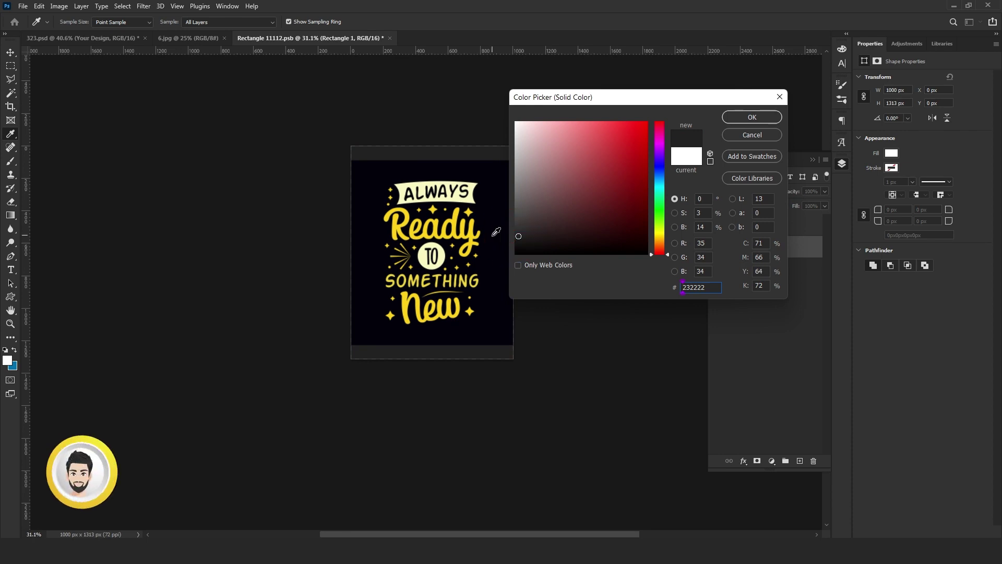
left_click(493, 235)
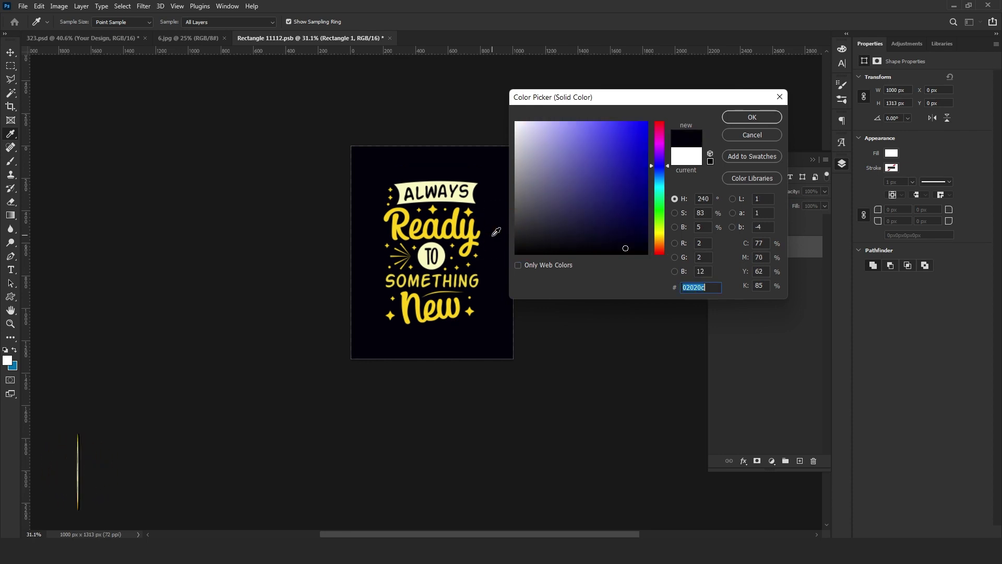
left_click(737, 122)
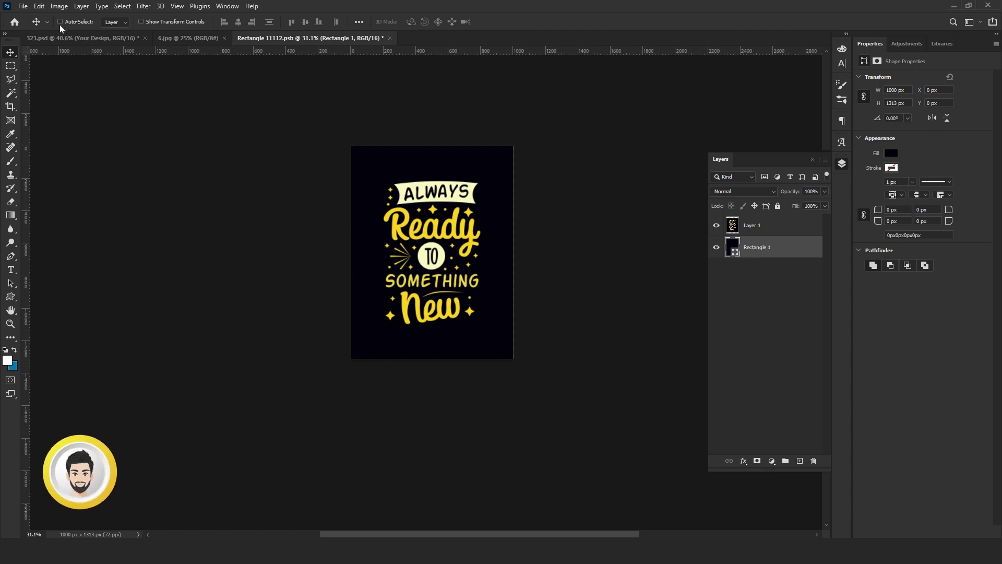
left_click(23, 6)
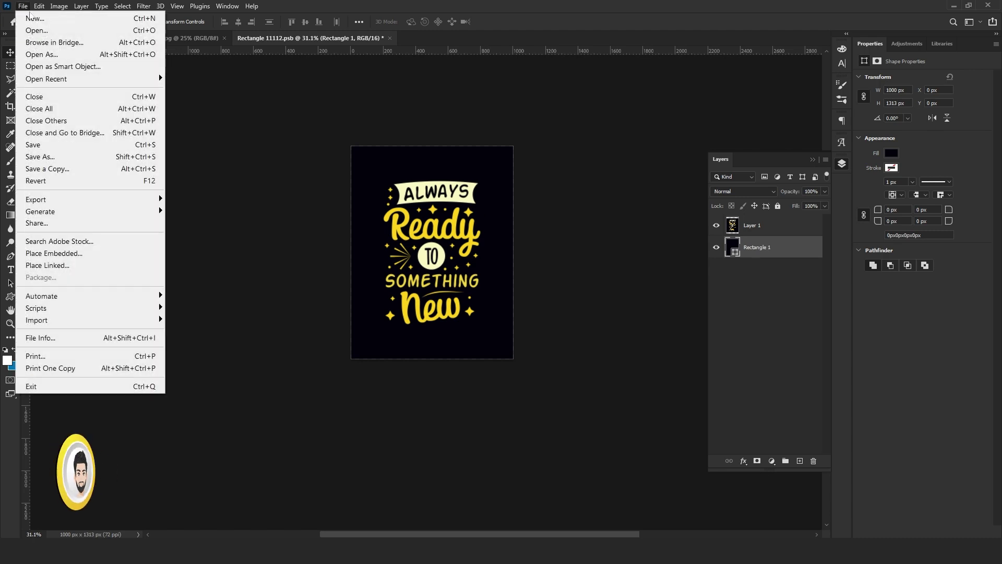
left_click(47, 146)
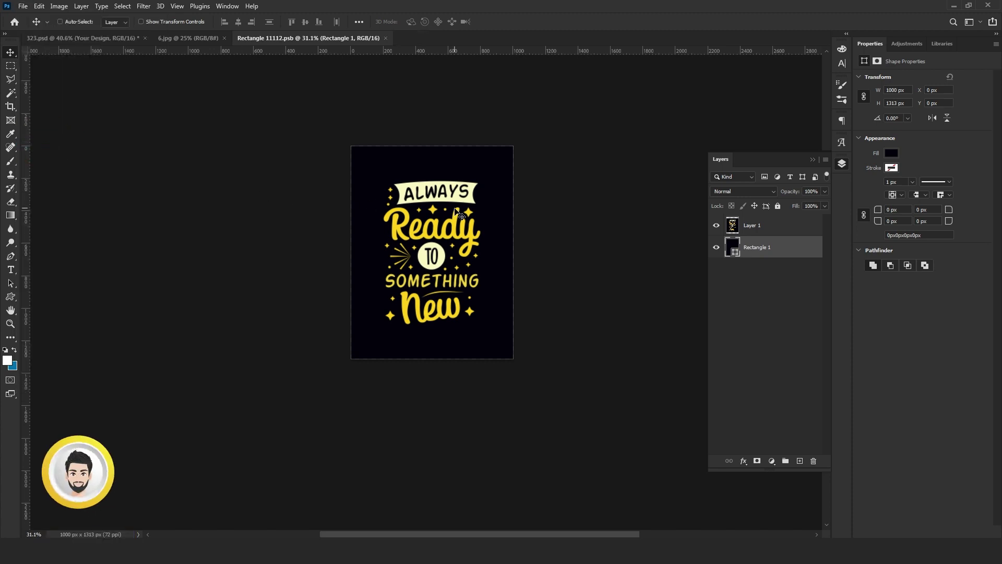
Return to the 323.psd mockup and zoom to view the updated mug design
left_click(56, 38)
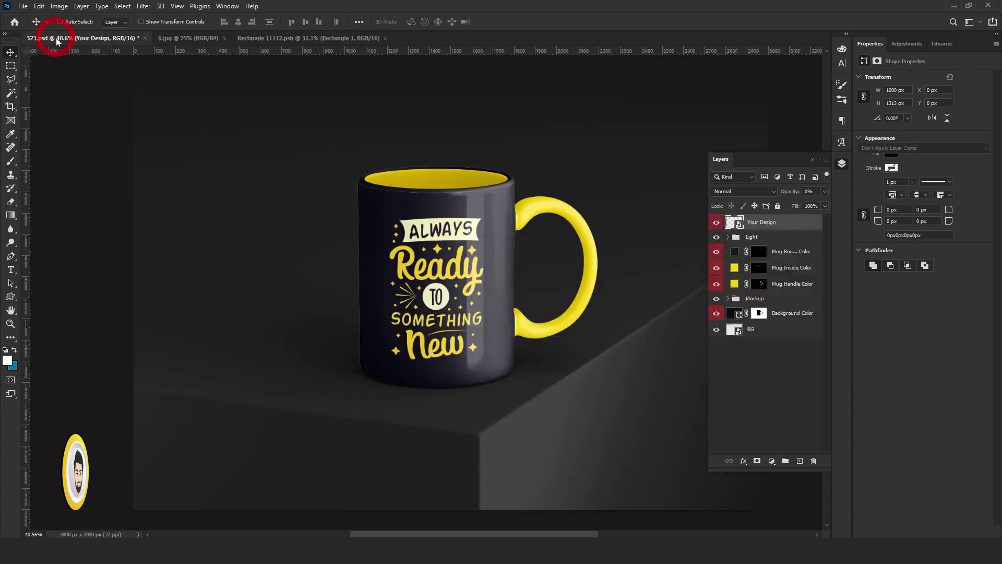
scroll(458, 246, "down", 2)
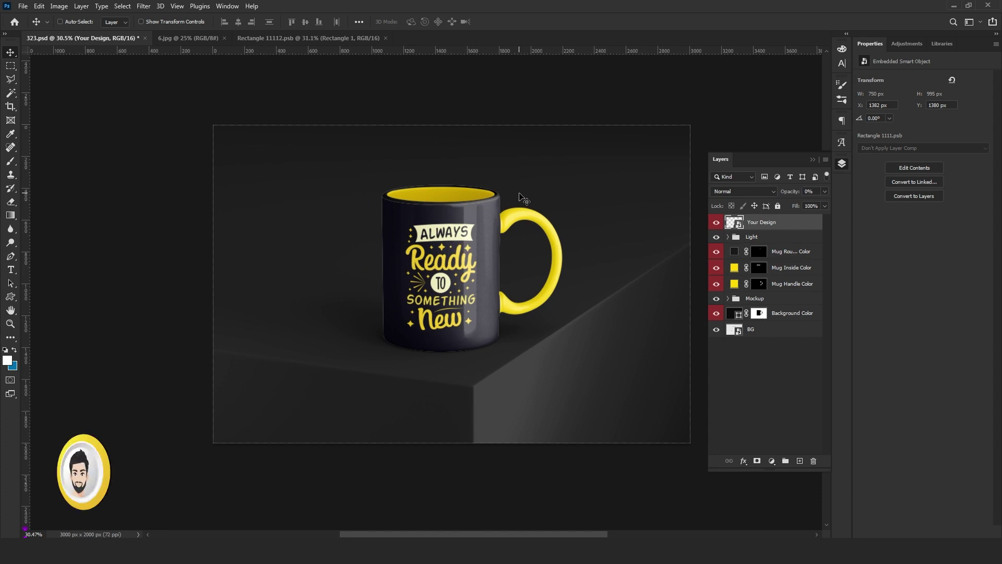
scroll(515, 189, "up", 2)
scroll(517, 195, "down", 2)
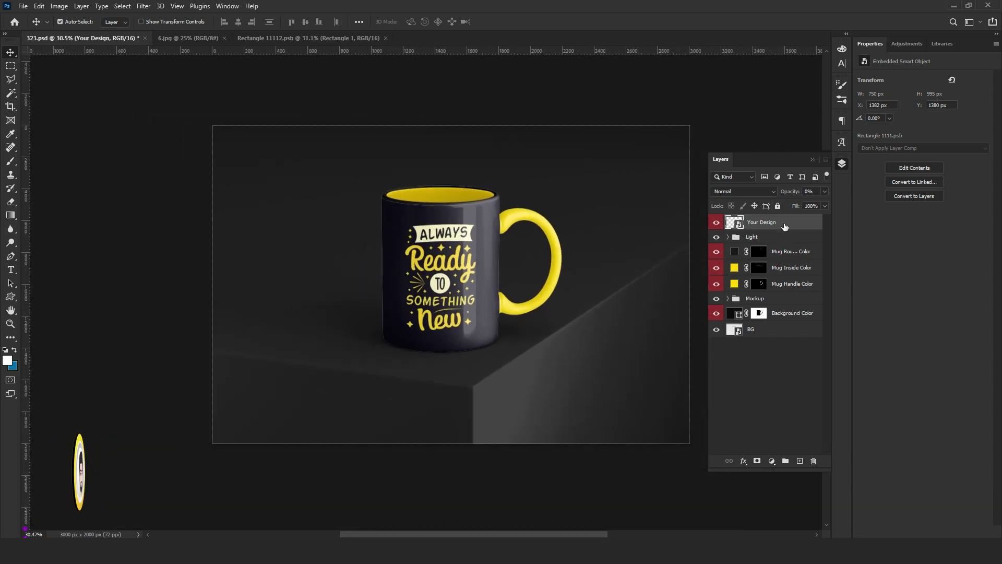
key("ctrl+alt+s")
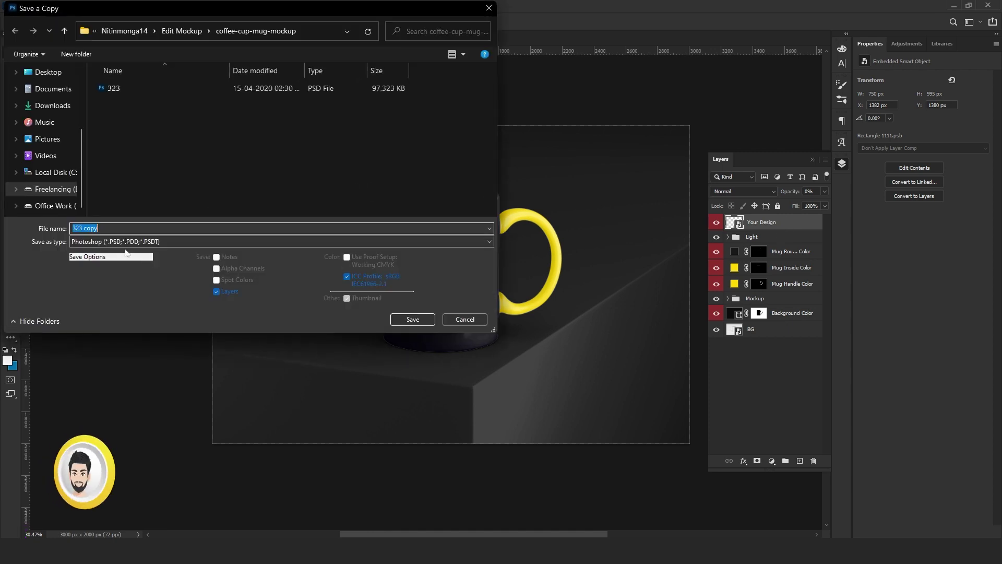
left_click(128, 242)
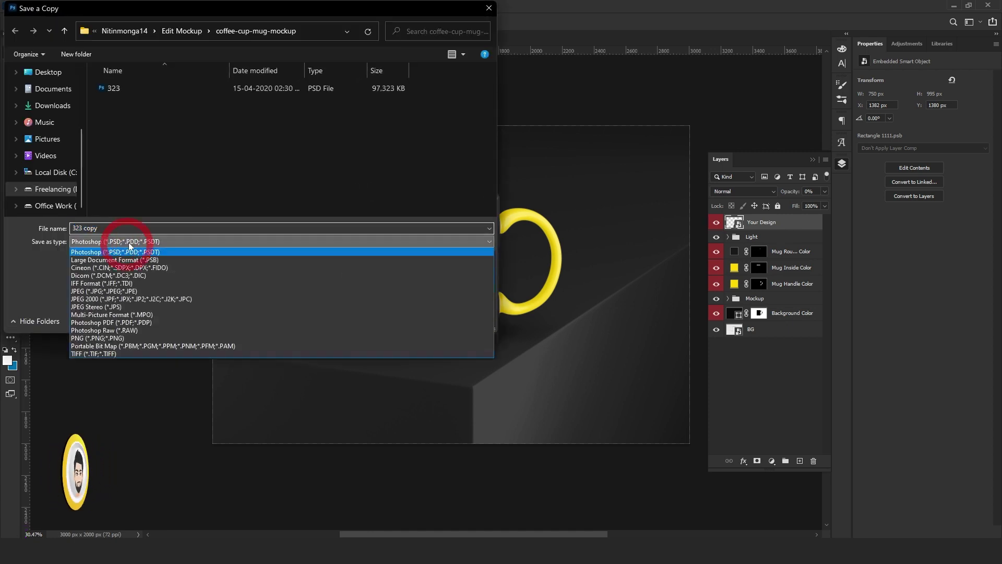
left_click(121, 292)
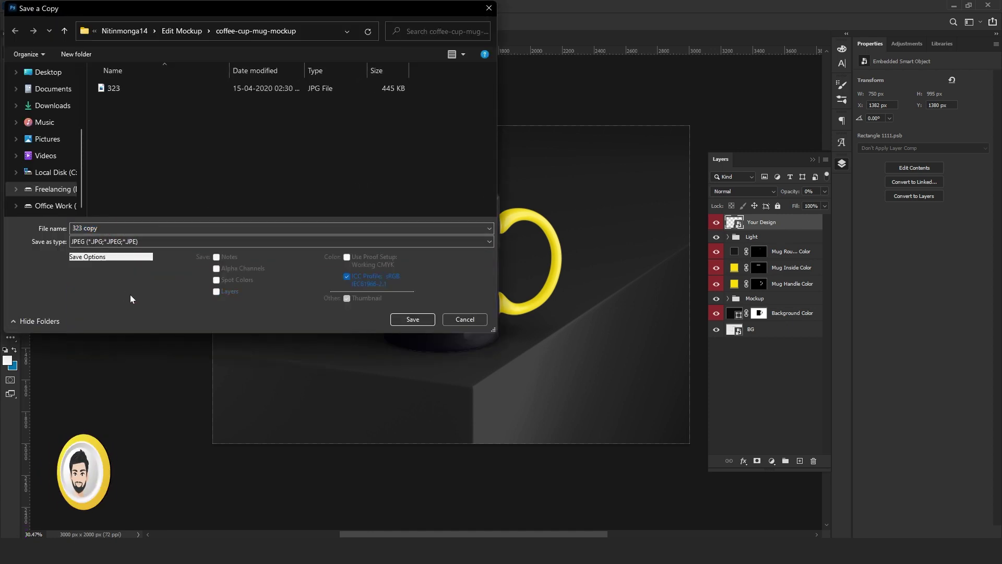
left_click(462, 320)
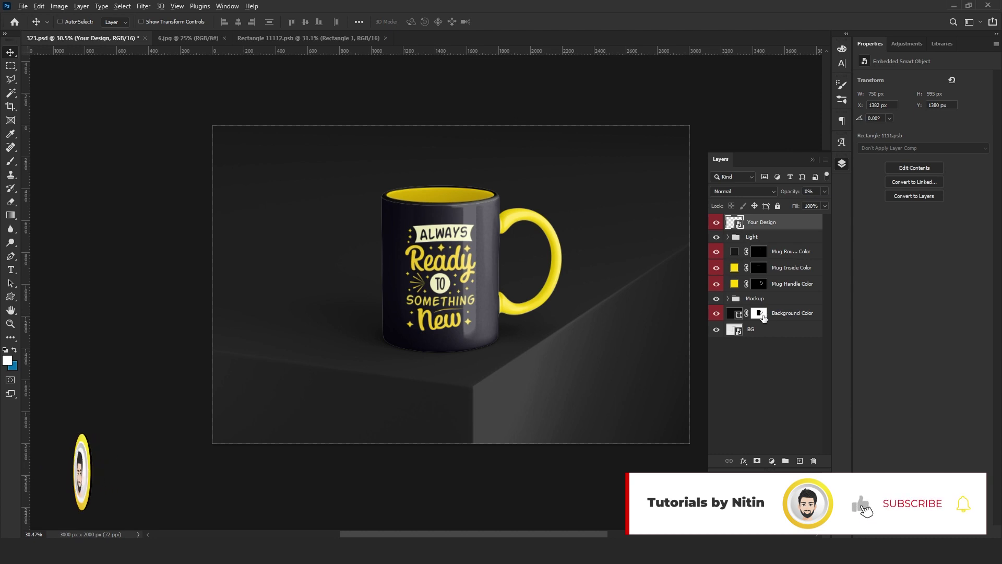
Stamp a merged copy on top and group Your Design through BG into Group 1
key("ctrl+shift+alt+e")
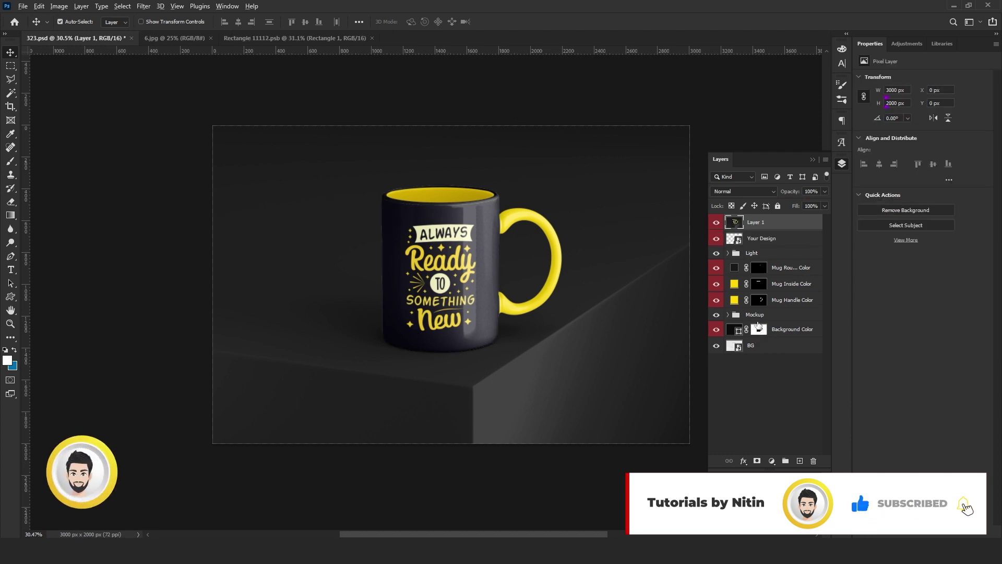
left_click(752, 238)
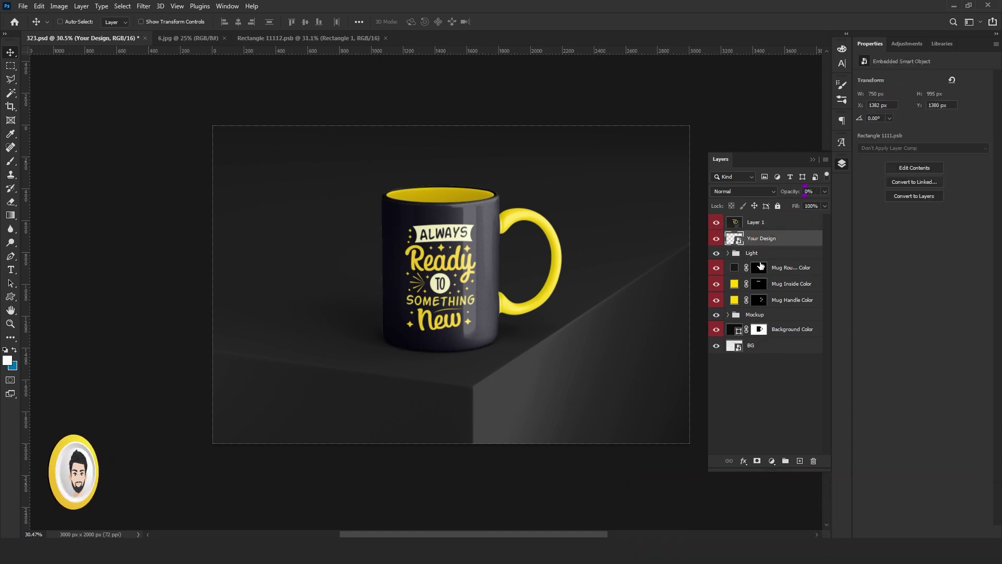
left_click(773, 345, "shift")
key("ctrl+g")
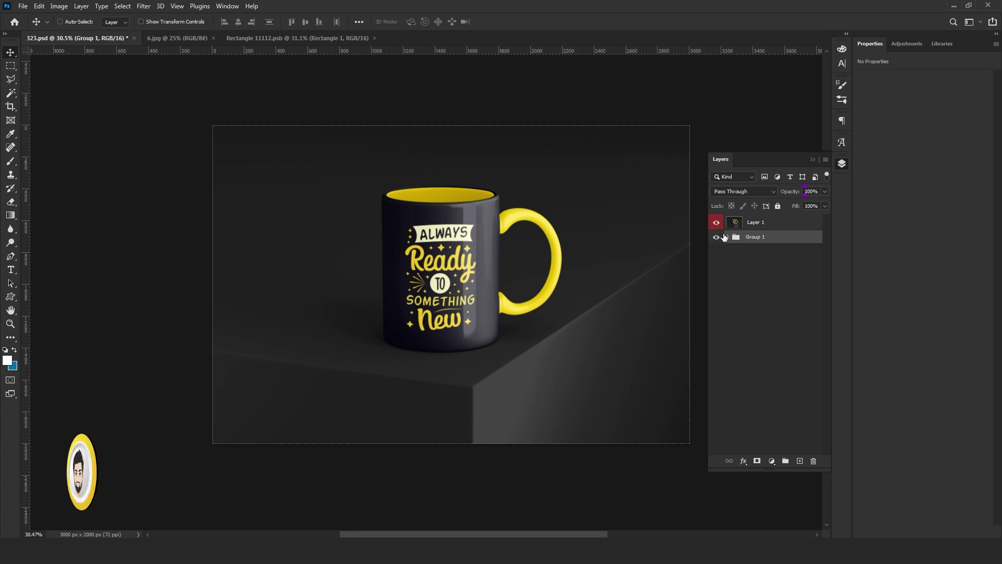
Position the merged Layer 1 at Y 0 px
left_click(716, 222)
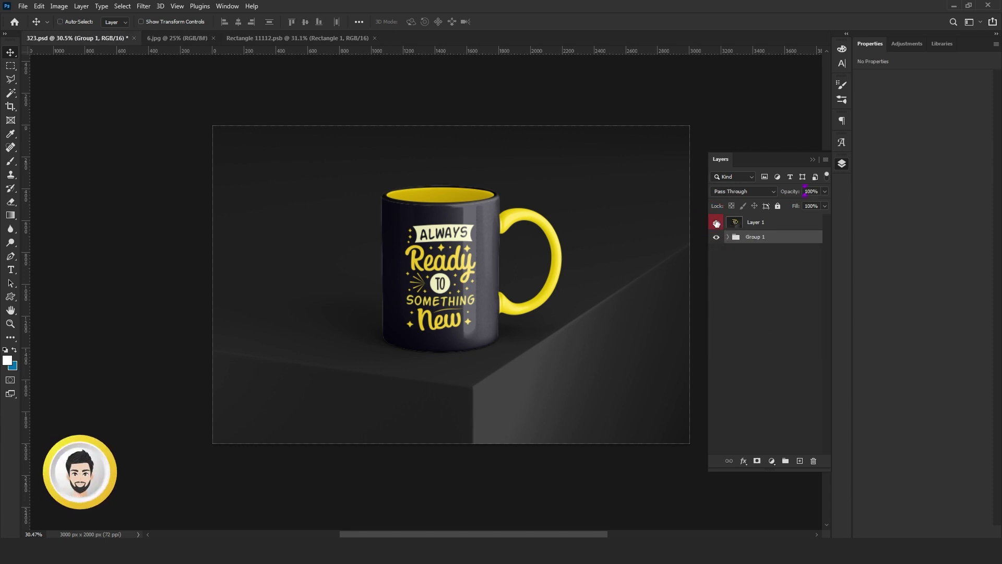
left_click(716, 222)
left_click(733, 222)
left_click_drag(377, 232, 490, 236)
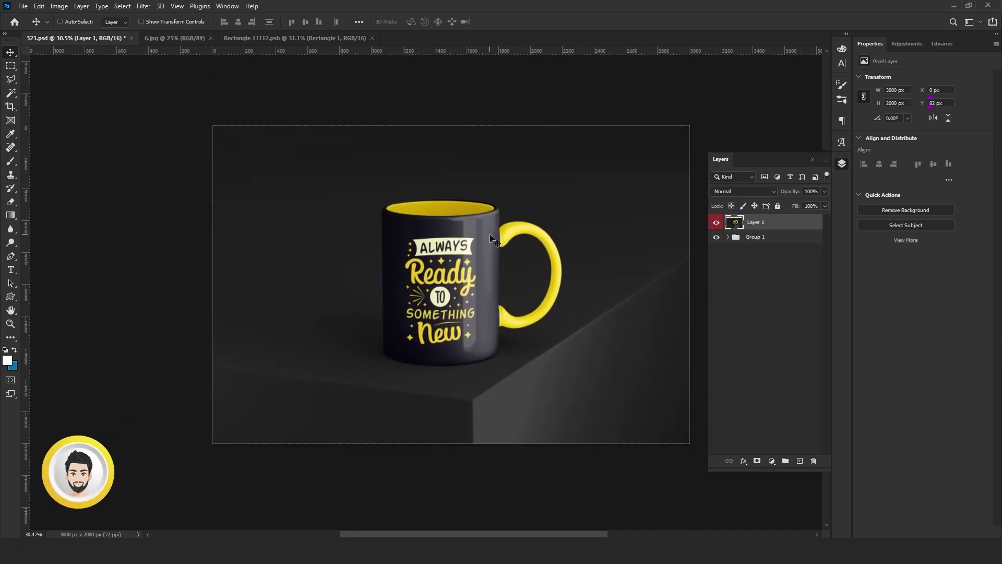
type("0")
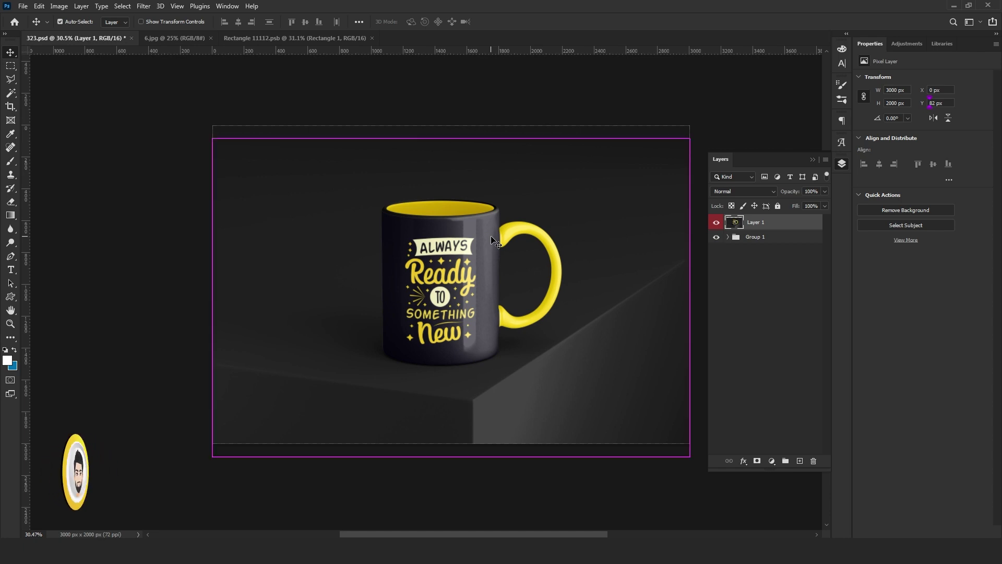
key("Return")
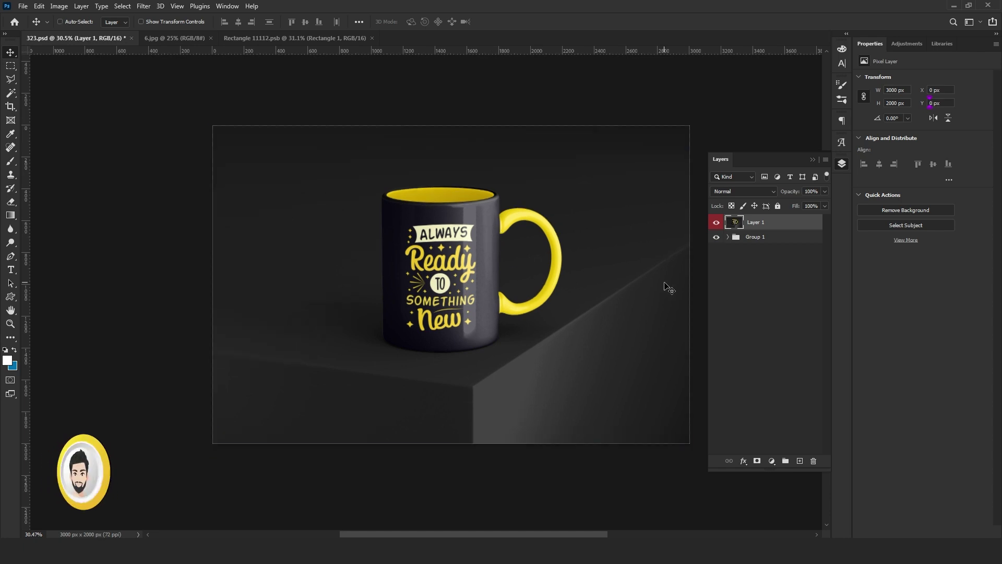